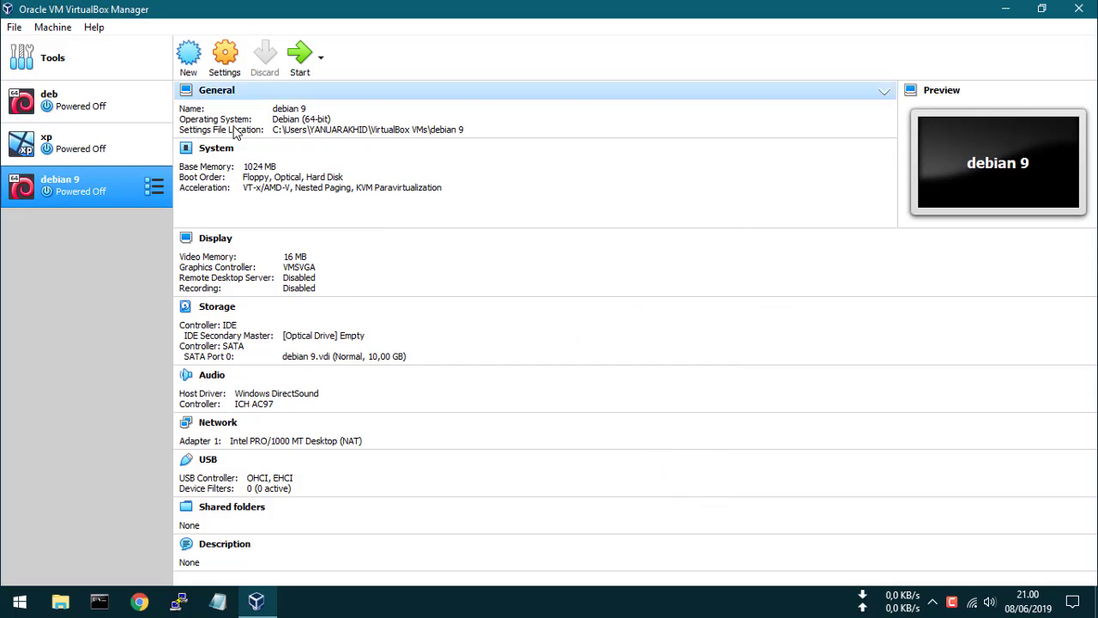
# Step: In the debian 9 VM's Storage settings, choose a disc image file for the empty optical drive
pyautogui.click(226, 144)
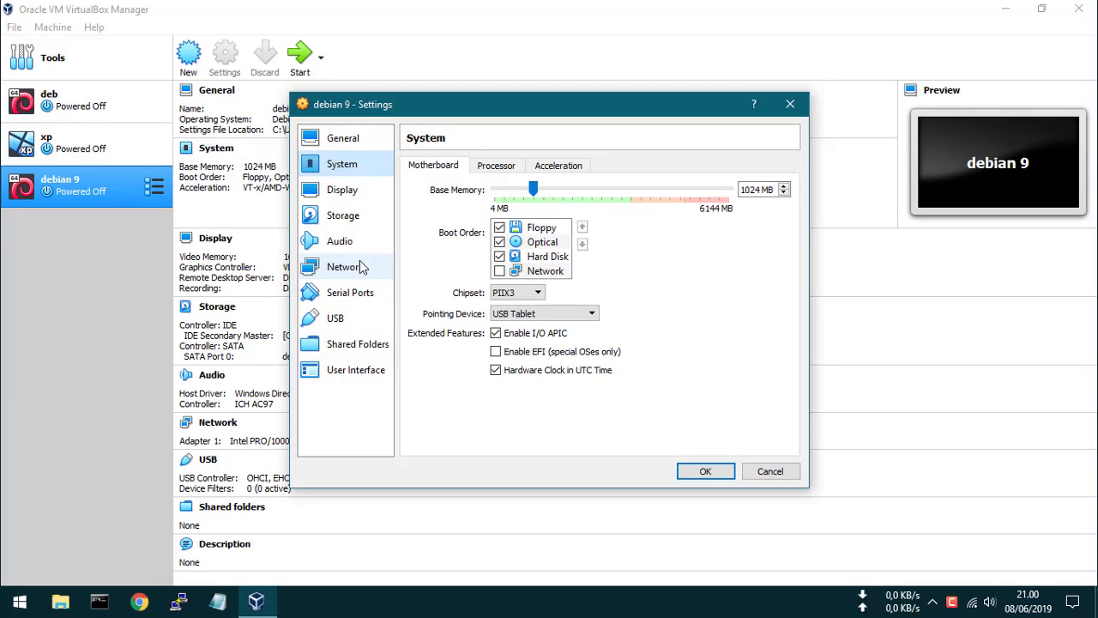
pyautogui.click(343, 217)
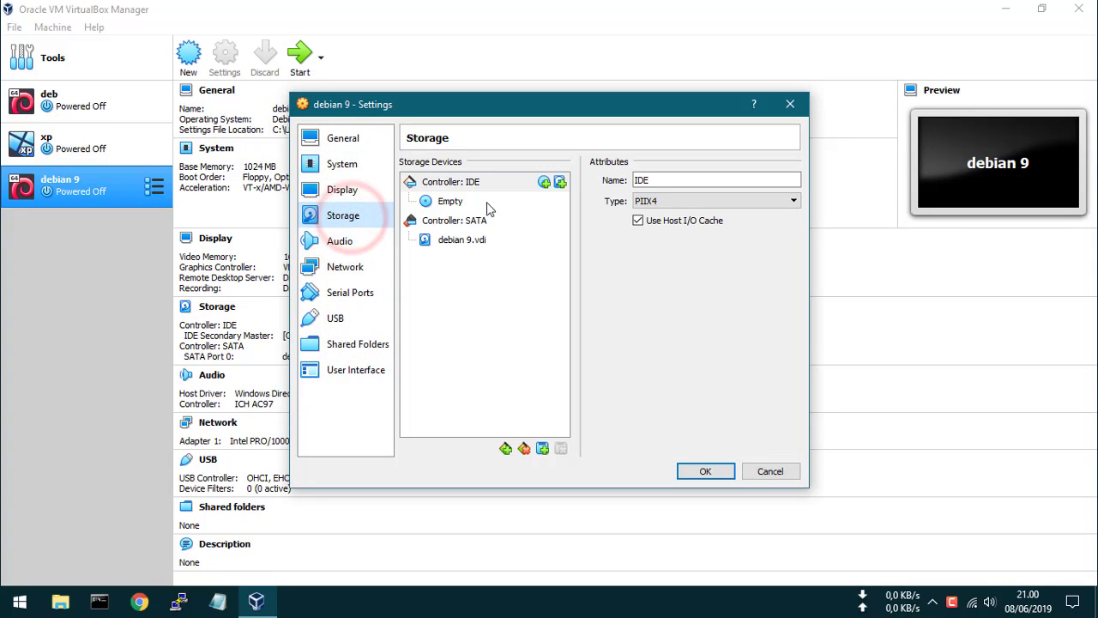
pyautogui.click(467, 203)
pyautogui.click(790, 181)
pyautogui.click(795, 200)
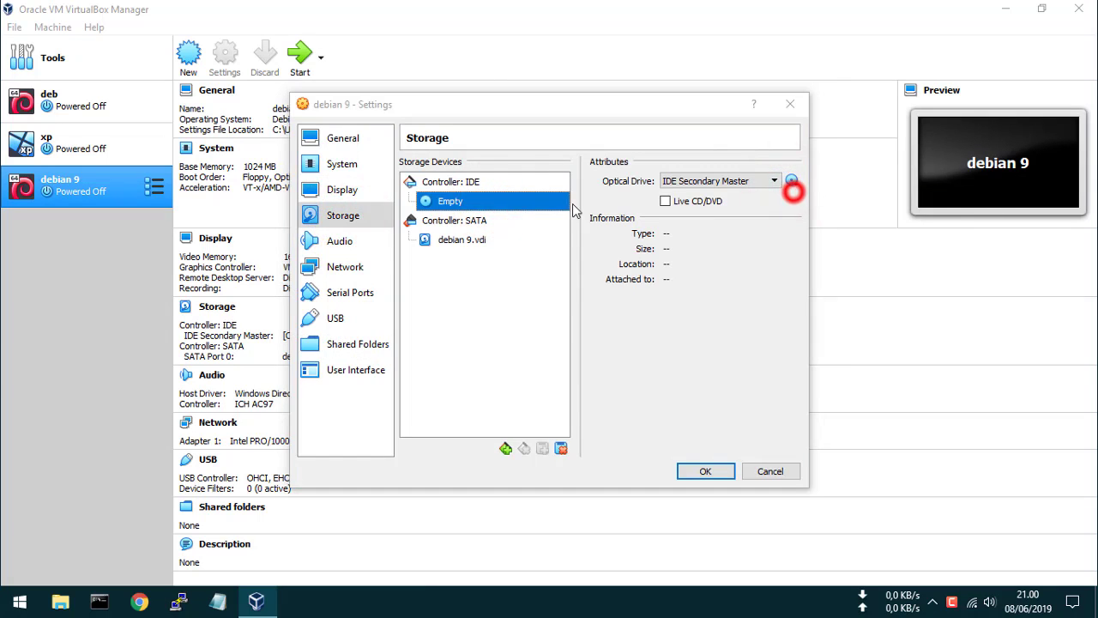
# Step: Load debian-9.0.0-amd64-xfce-CD-1.iso from D:\MASTER\WINDOWS OS\deb into the optical drive
pyautogui.click(364, 391)
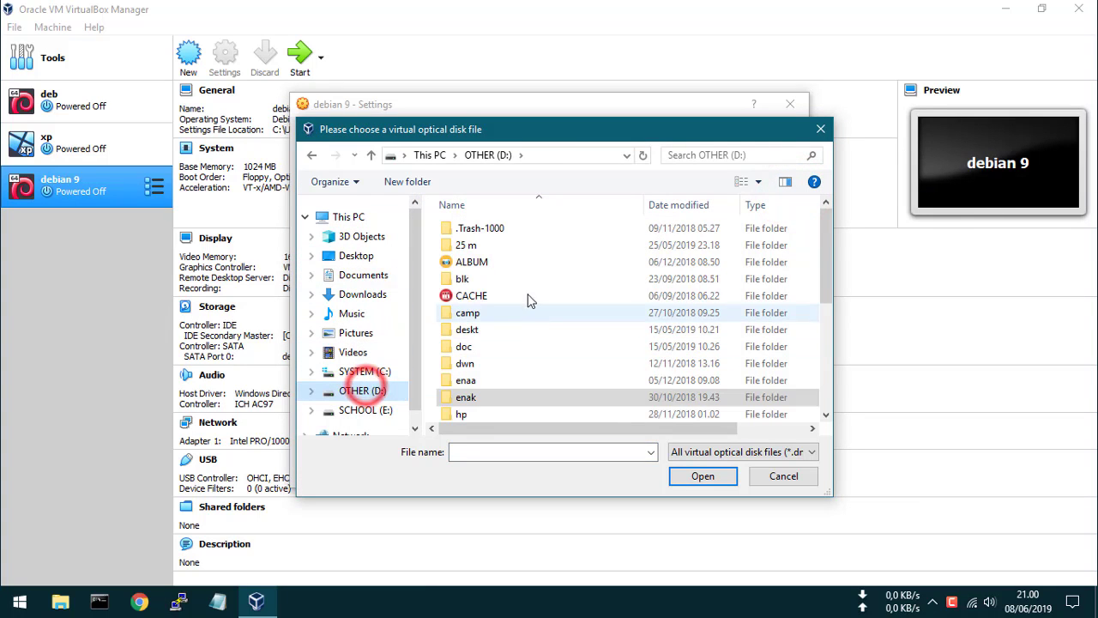
pyautogui.scroll(-3, 510, 326)
pyautogui.click(499, 314)
pyautogui.doubleClick(499, 314)
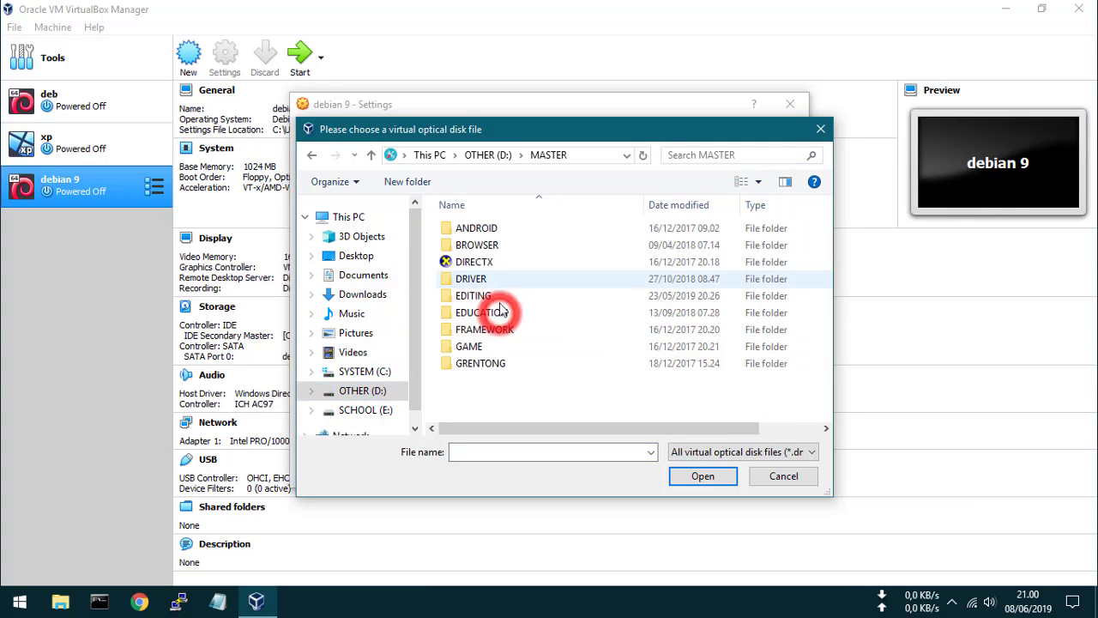
pyautogui.scroll(-3, 506, 343)
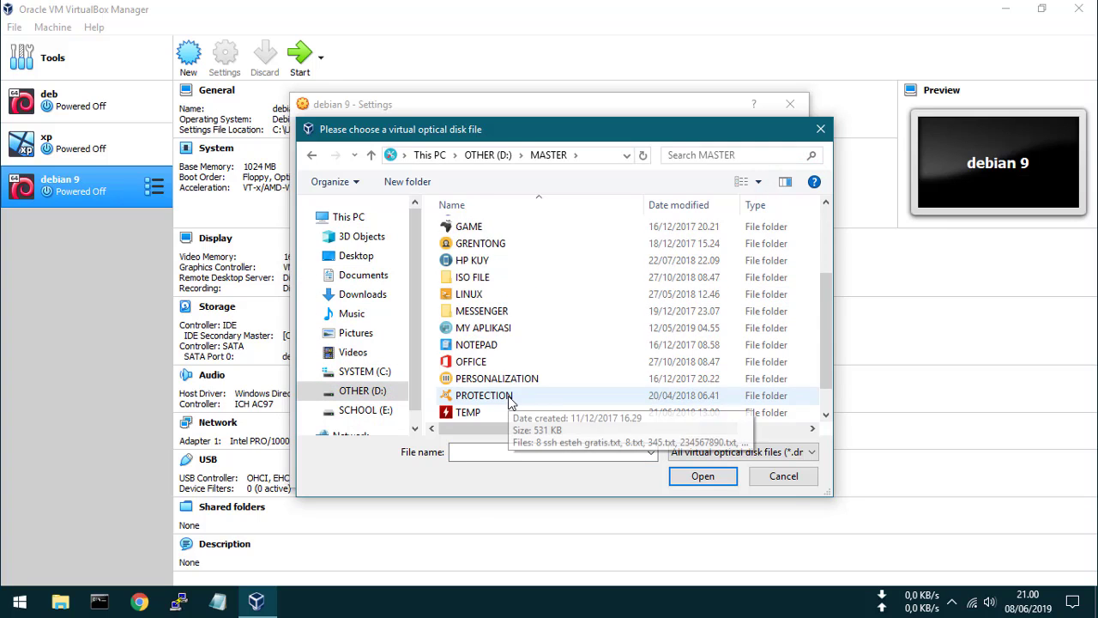
pyautogui.scroll(-1, 509, 404)
pyautogui.doubleClick(504, 412)
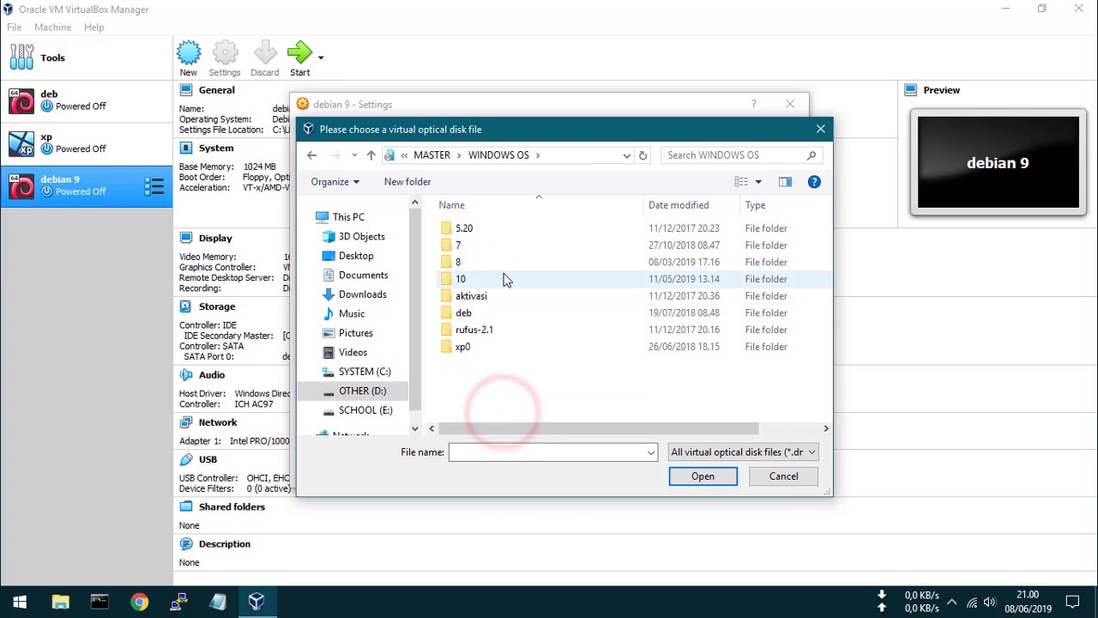
pyautogui.doubleClick(502, 314)
pyautogui.click(497, 231)
pyautogui.doubleClick(498, 233)
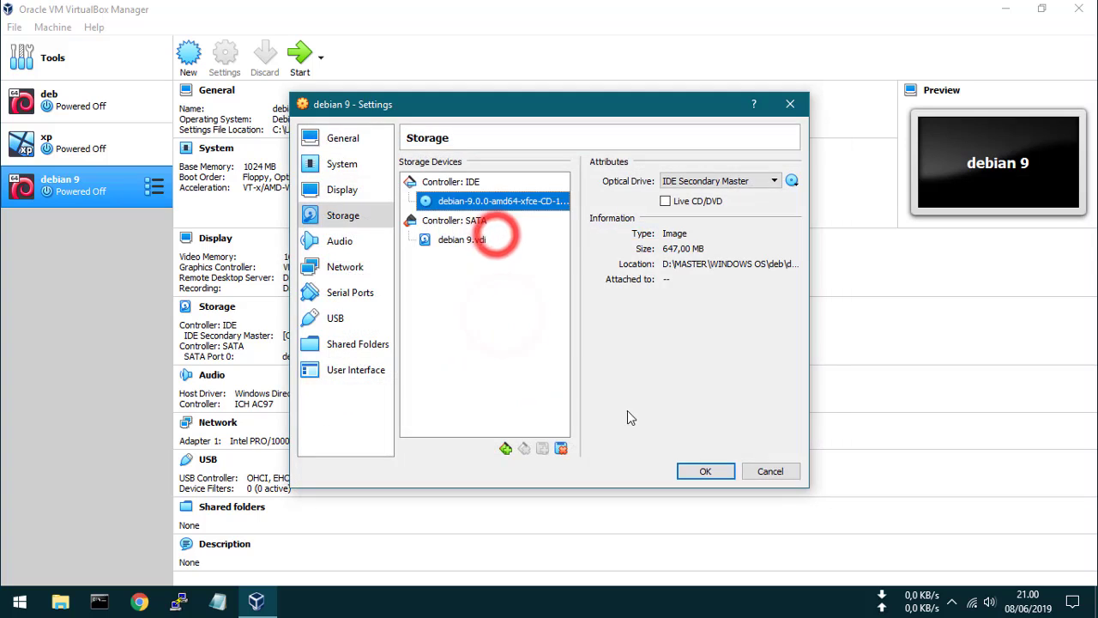
# Step: Uncheck Cable Connected under Network > Advanced and save the VM settings
pyautogui.click(353, 266)
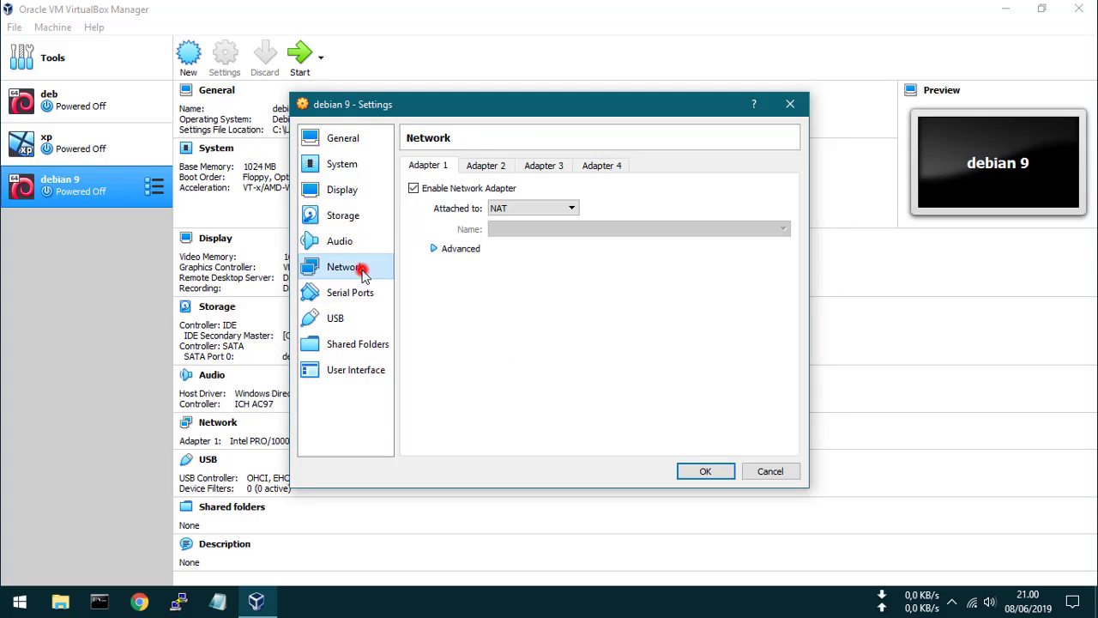
pyautogui.click(456, 249)
pyautogui.click(534, 335)
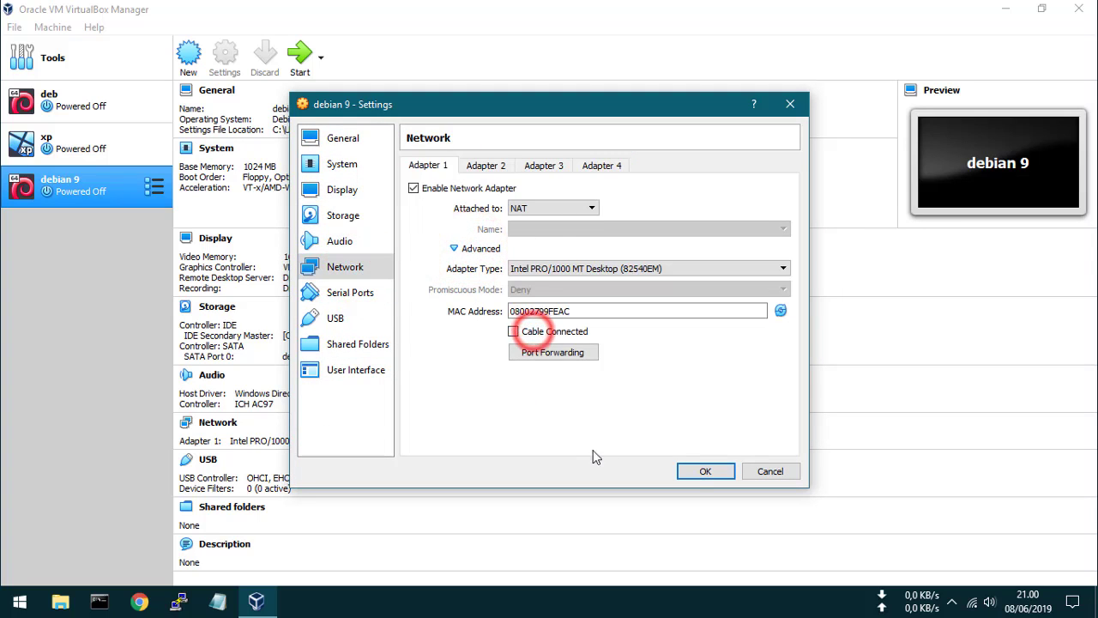
pyautogui.click(696, 471)
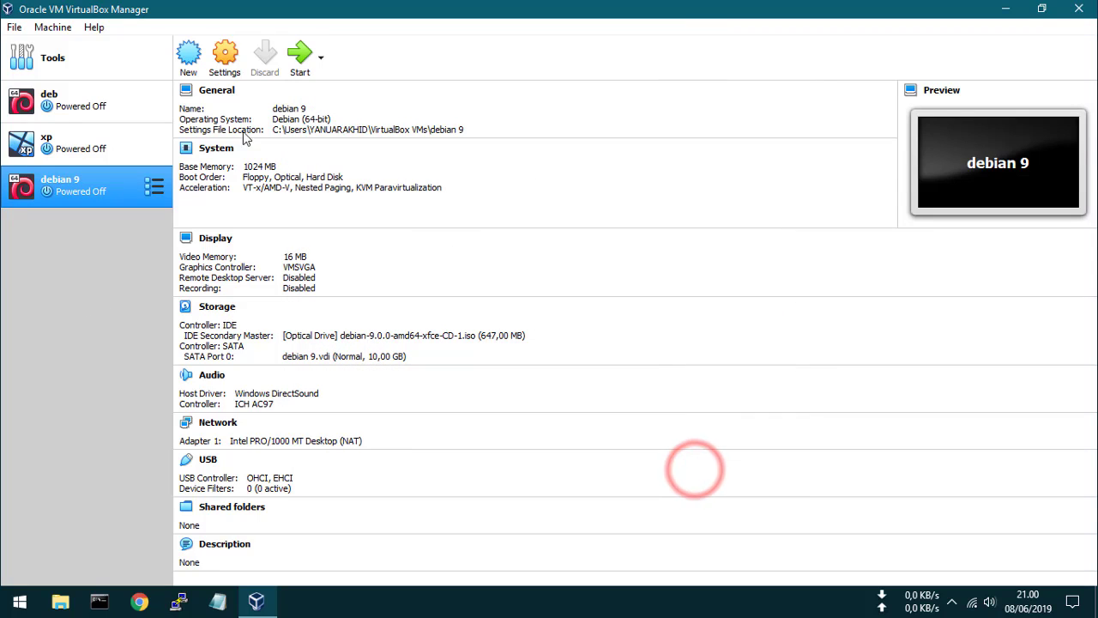
# Step: Start the debian 9 VM, dismiss the auto-capture notice, and boot the Install entry from the ISO menu
pyautogui.click(299, 54)
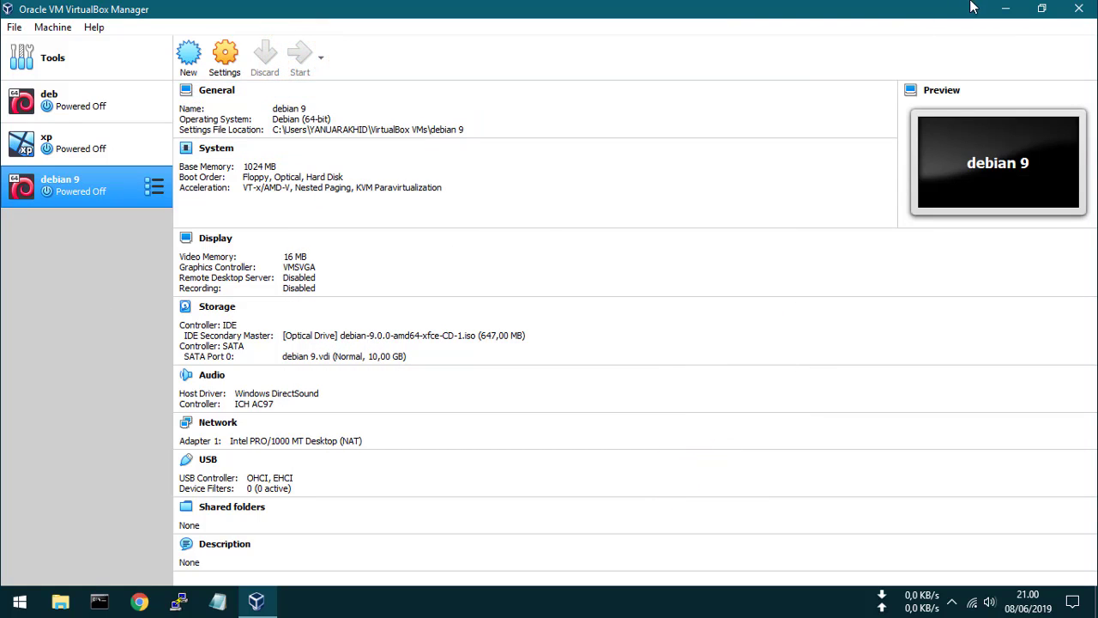
pyautogui.click(1006, 9)
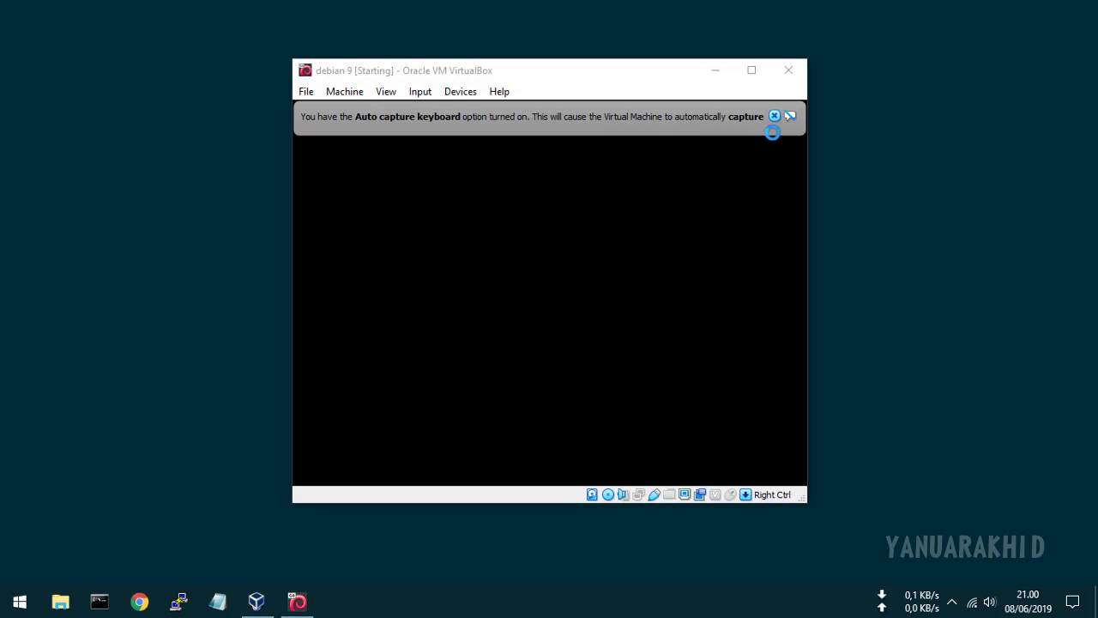
pyautogui.click(773, 117)
pyautogui.click(774, 116)
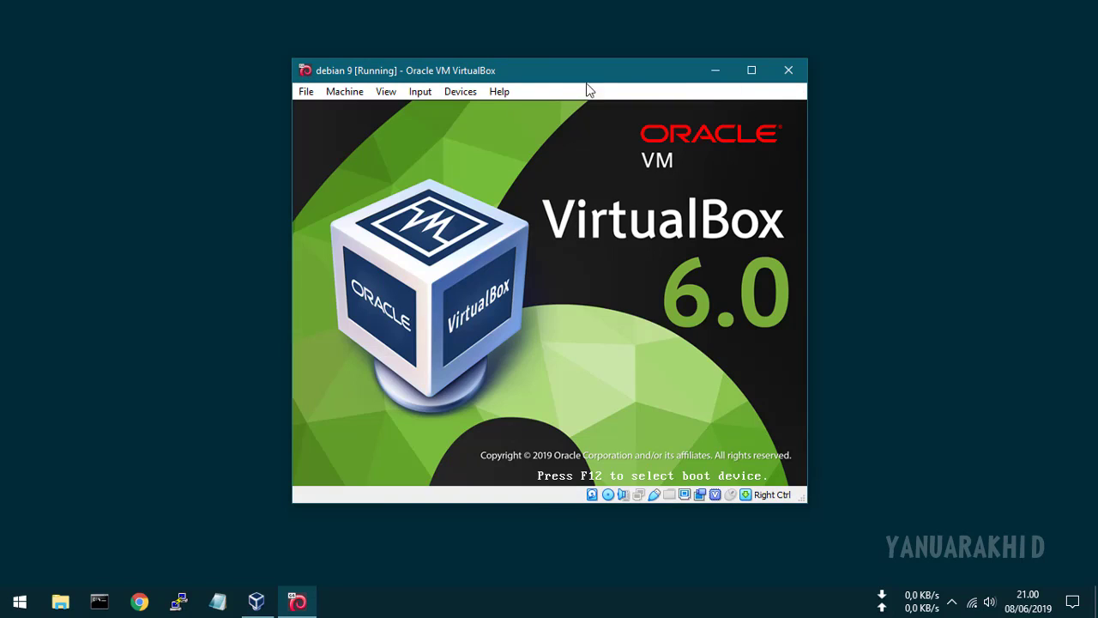
pyautogui.moveTo(666, 67); pyautogui.dragTo(666, 22)
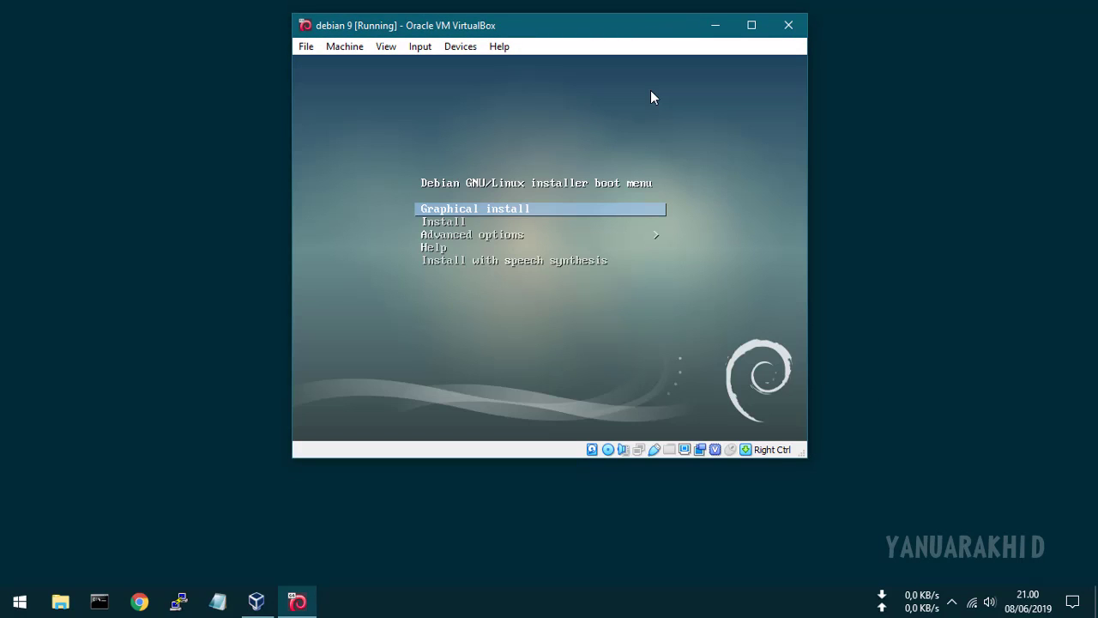
pyautogui.press('Down')
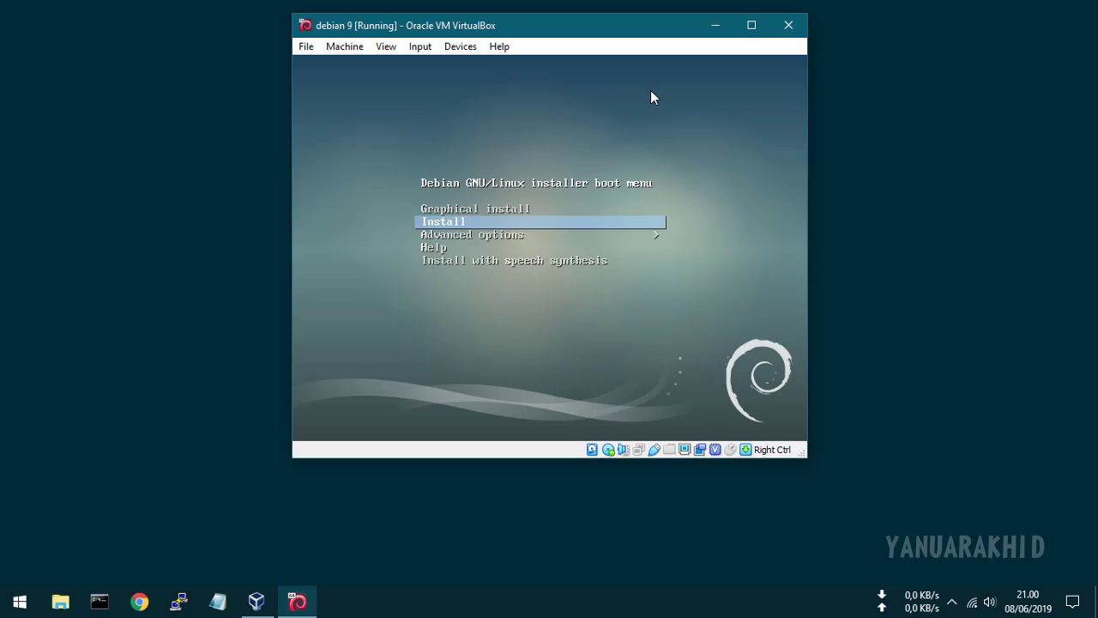
pyautogui.press('Return')
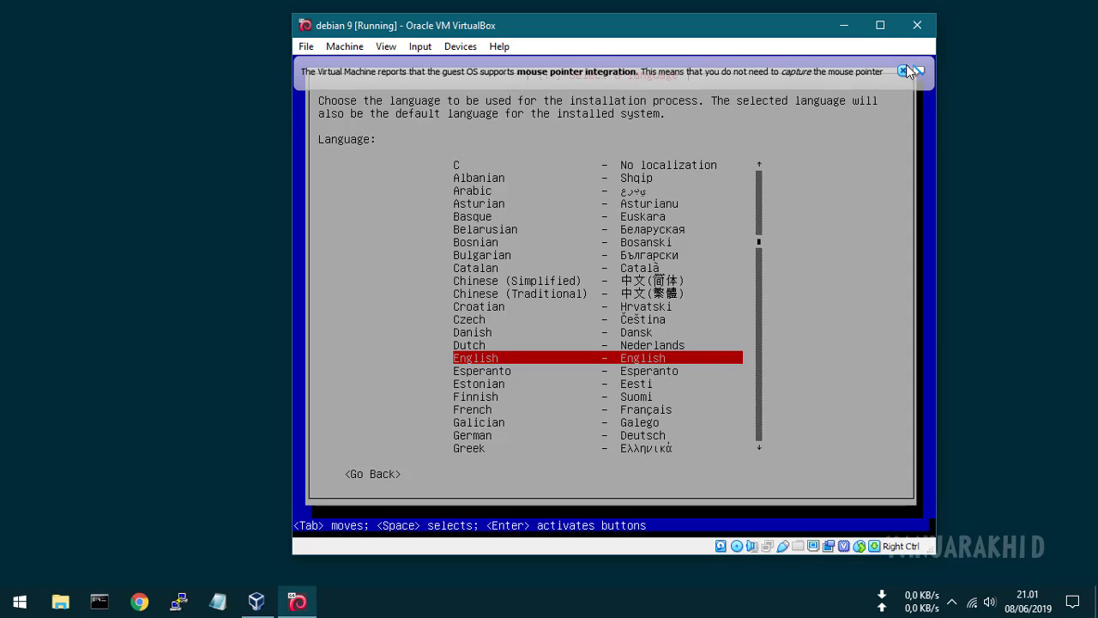
# Step: Accept English, United States and the default keyboard layout in the Debian installer
pyautogui.click(903, 71)
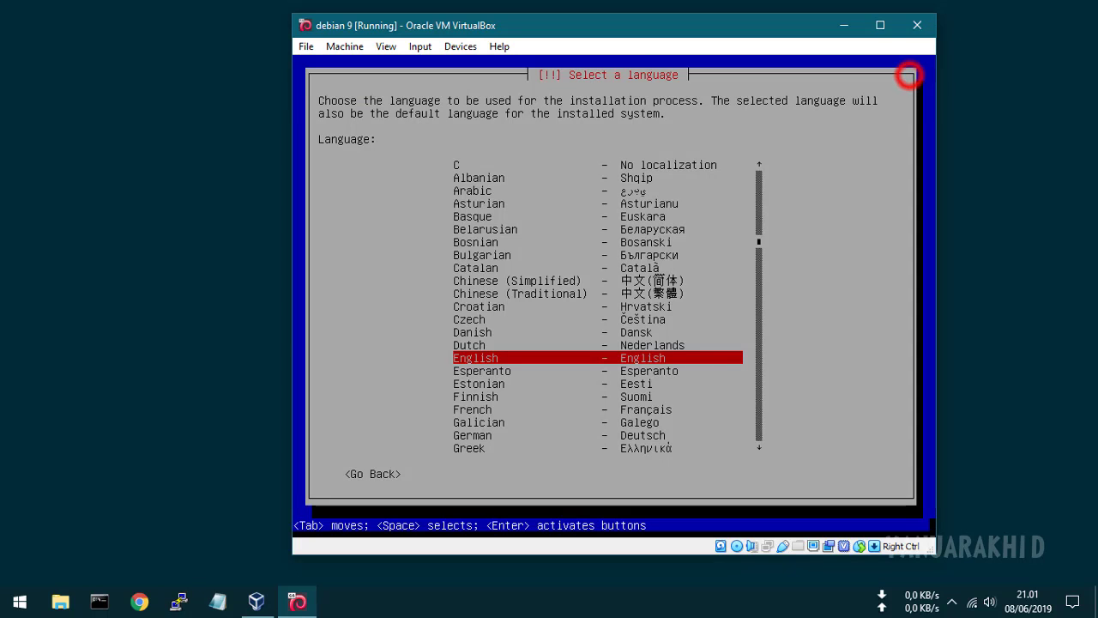
pyautogui.press('Return')
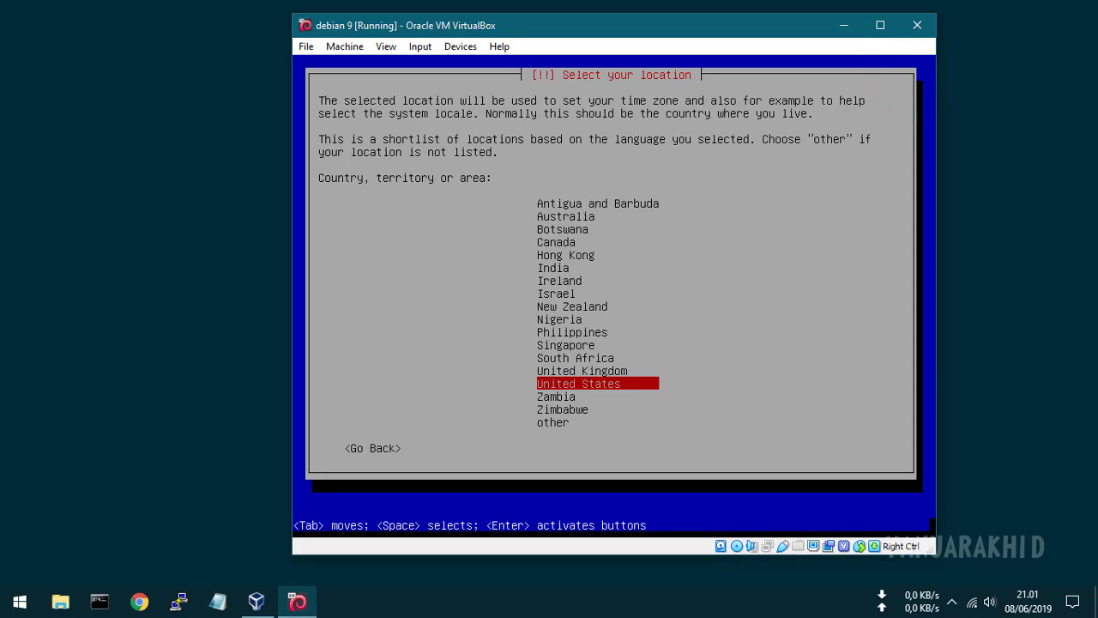
pyautogui.press('Return')
pyautogui.press('Return')
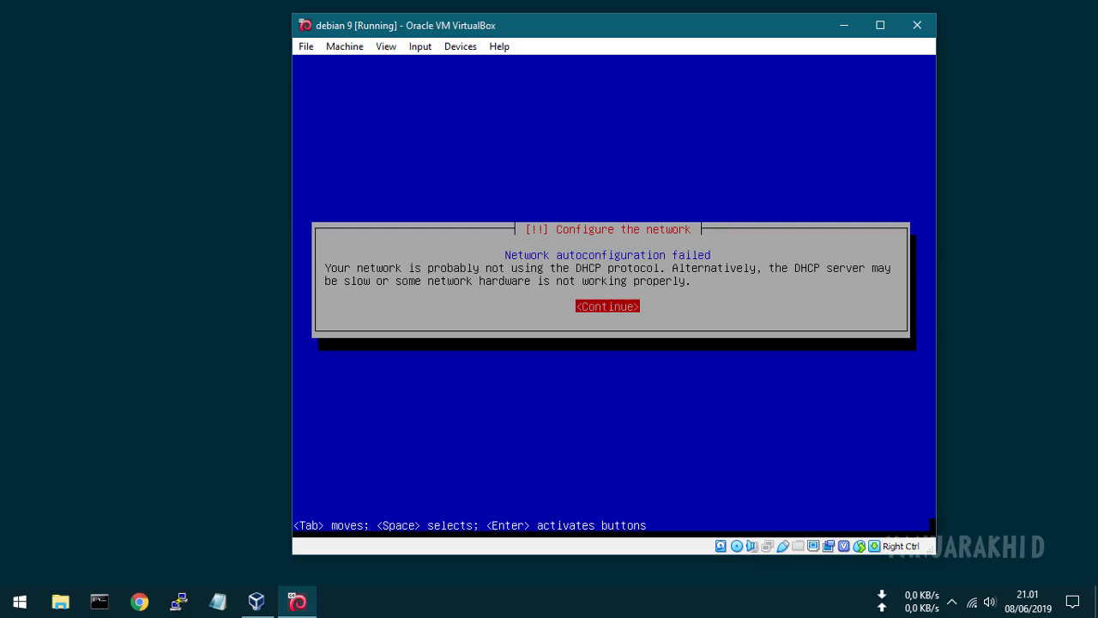
# Step: Acknowledge the DHCP failure and choose not to configure the network now
pyautogui.press('Return')
pyautogui.press('Down')
pyautogui.press('Down')
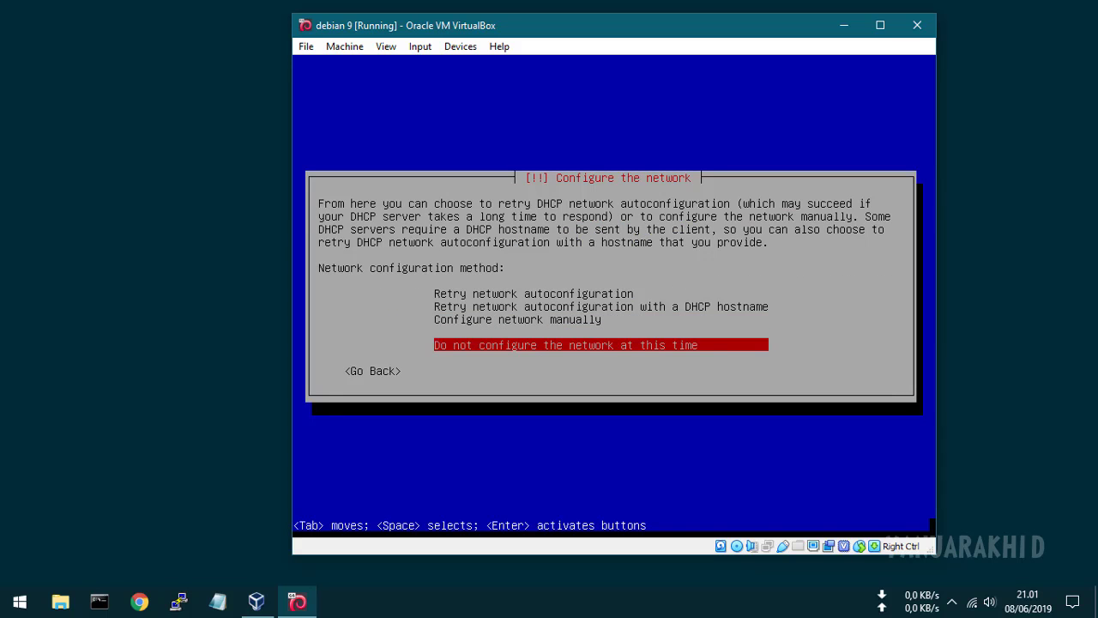
pyautogui.press('Return')
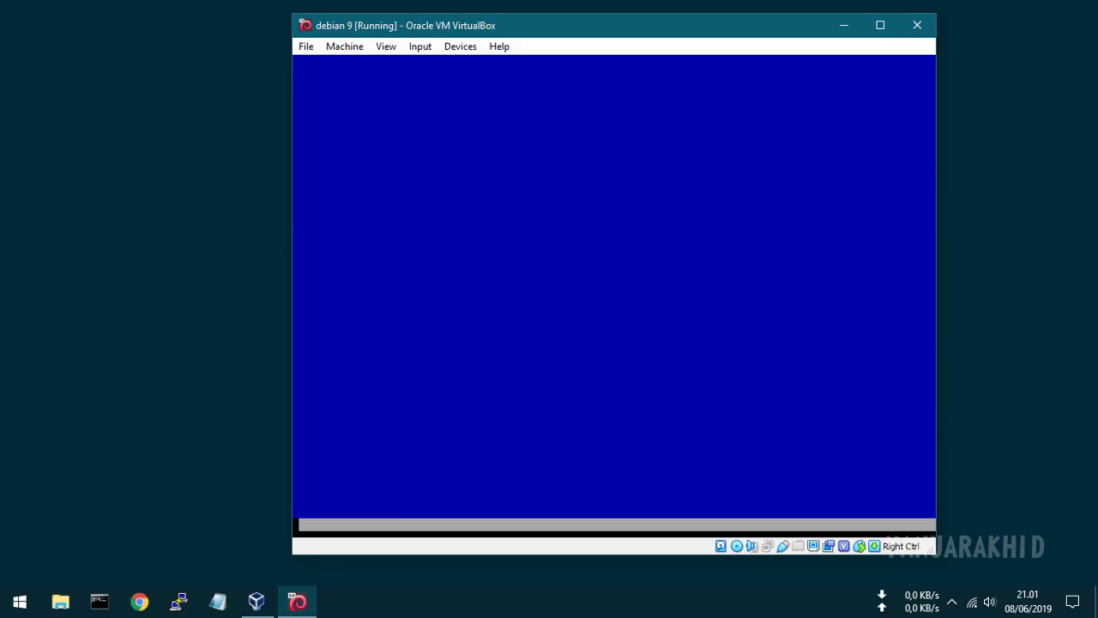
# Step: Set the hostname to myserver and continue
pyautogui.press('BackSpace')
pyautogui.press('BackSpace')
pyautogui.press('BackSpace')
pyautogui.press('BackSpace')
pyautogui.press('BackSpace')
pyautogui.press('BackSpace')
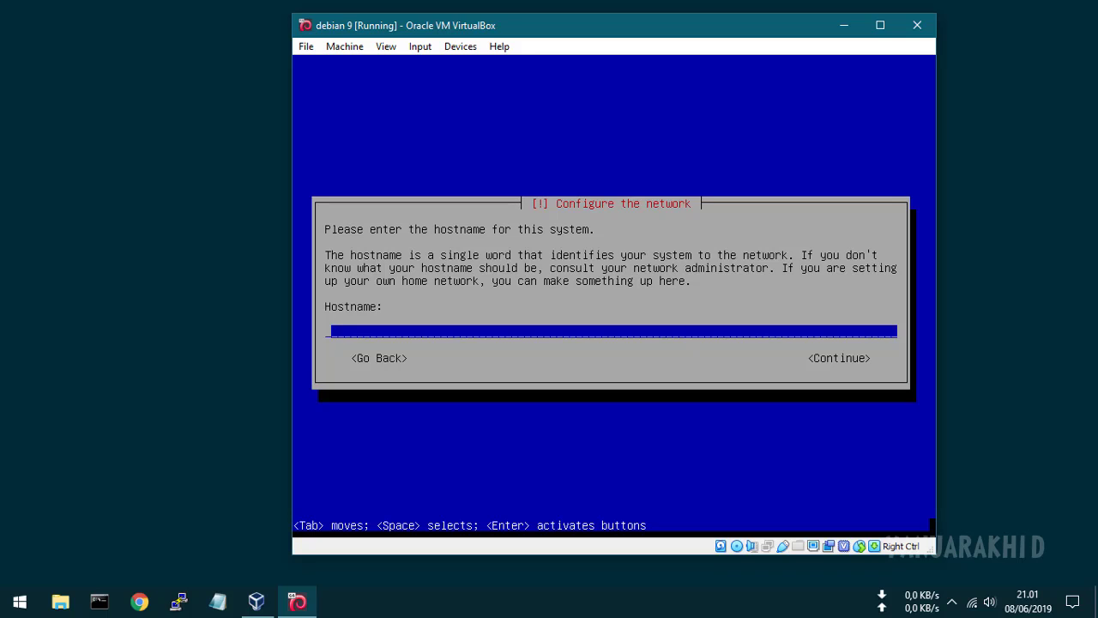
pyautogui.write('myserver')
pyautogui.press('Tab')
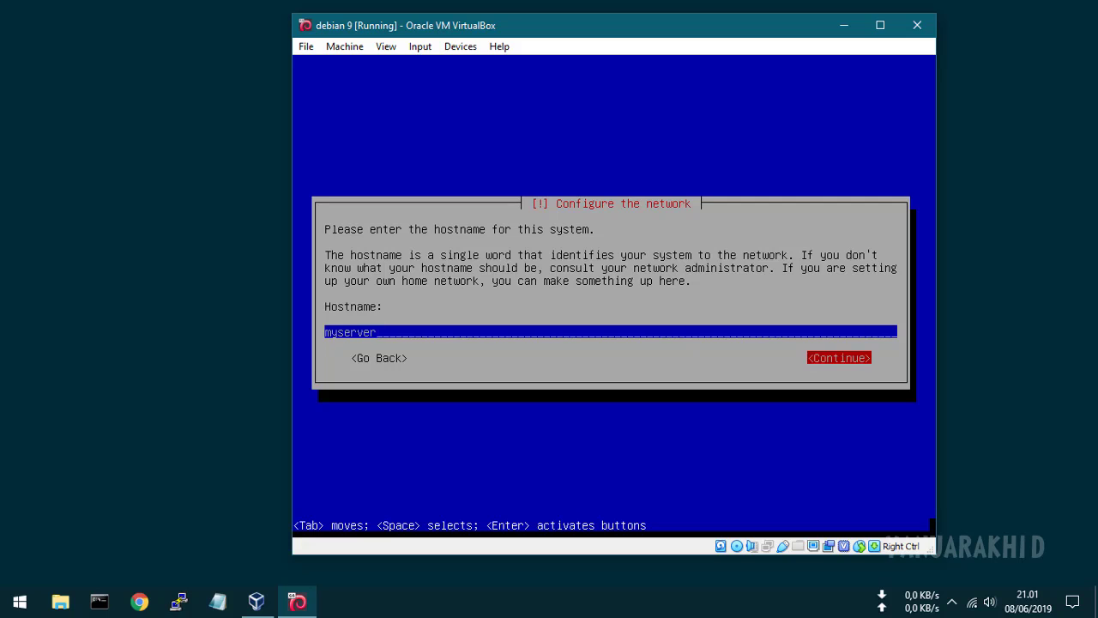
pyautogui.press('Return')
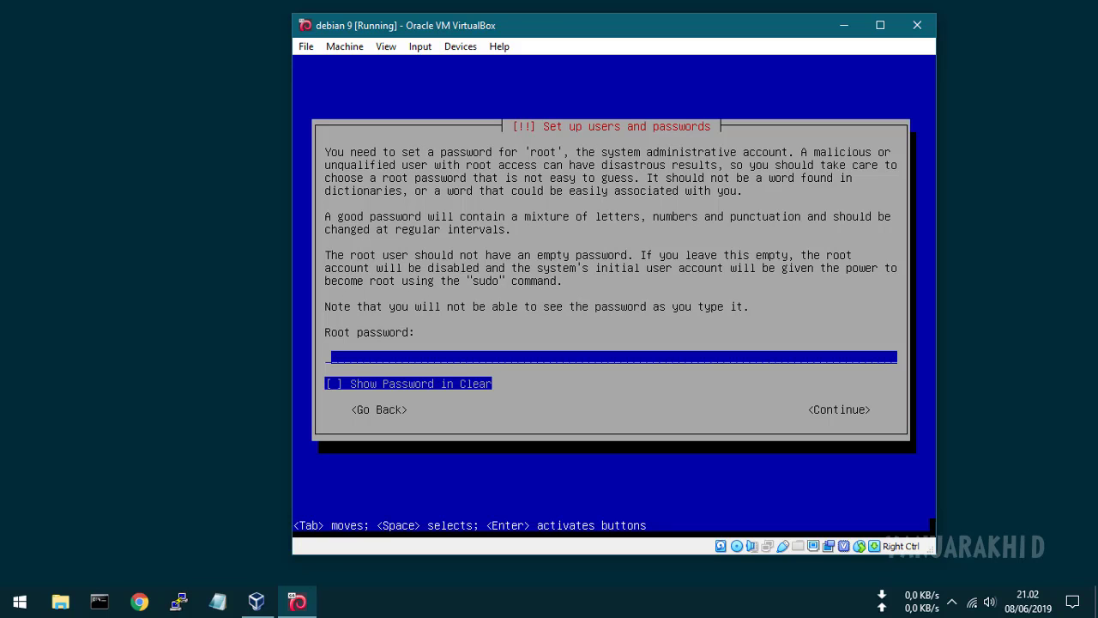
# Step: Enter and confirm the root password
pyautogui.write('123')
pyautogui.press('Return')
pyautogui.write('123')
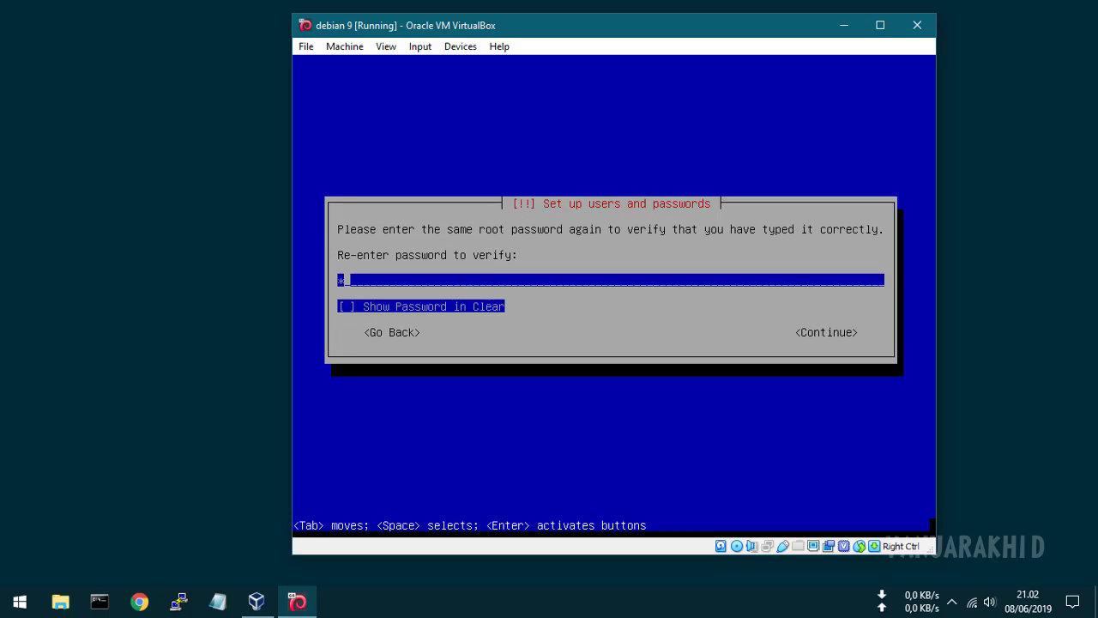
pyautogui.press('Return')
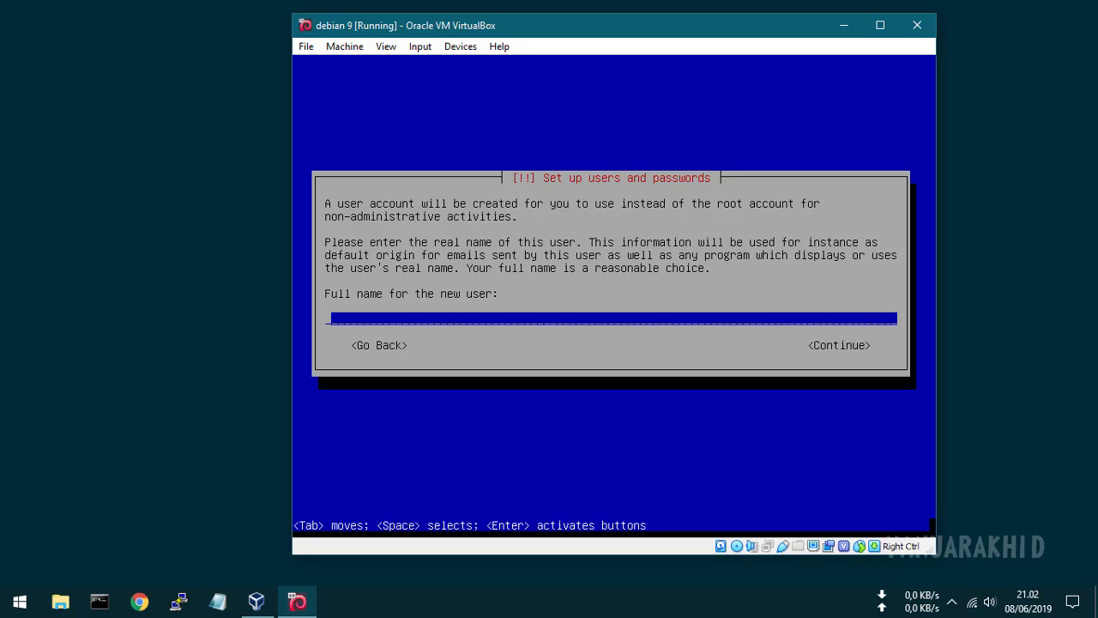
# Step: Enter the new user's full name and accept the suggested username
pyautogui.write('fikri')
pyautogui.press('Tab')
pyautogui.press('Return')
pyautogui.press('Tab')
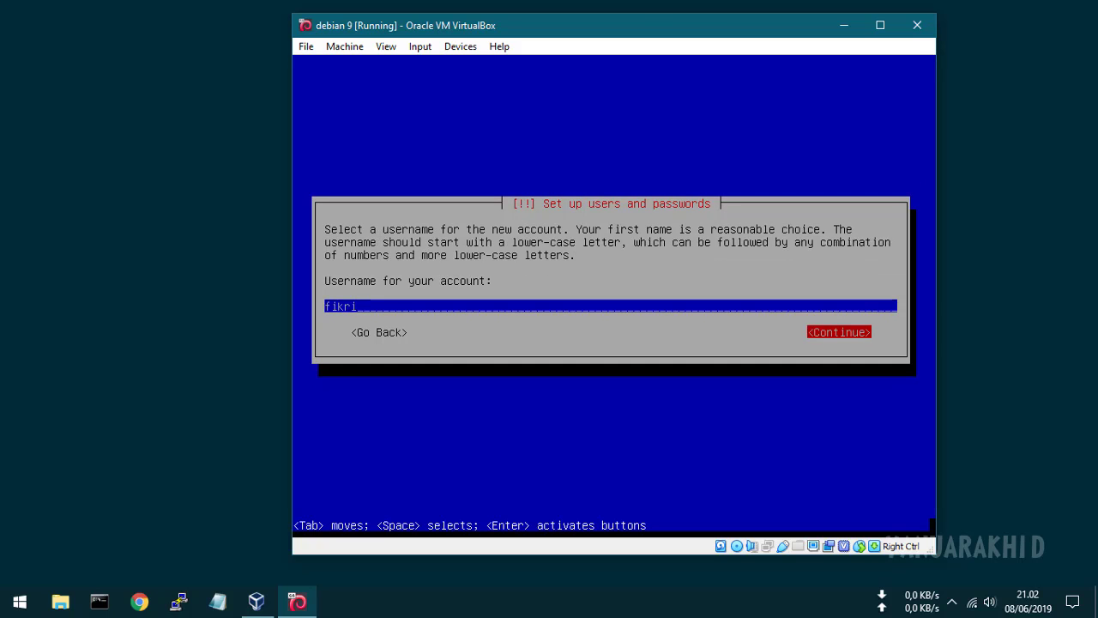
pyautogui.press('Return')
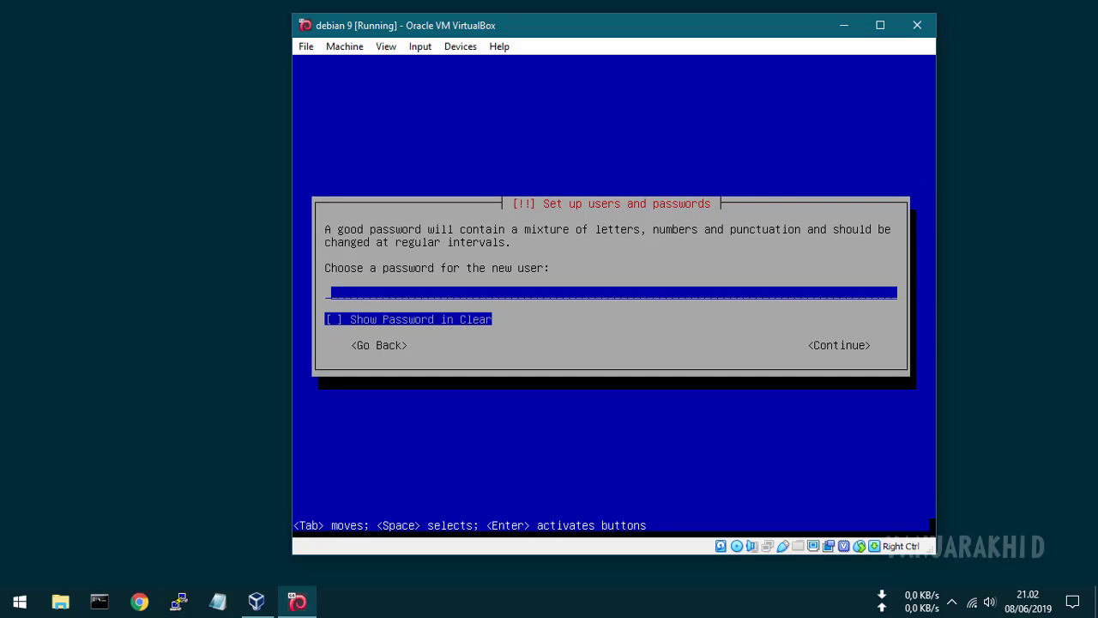
# Step: Type and verify the new user's password
pyautogui.write('123')
pyautogui.press('Return')
pyautogui.write('123')
pyautogui.press('Return')
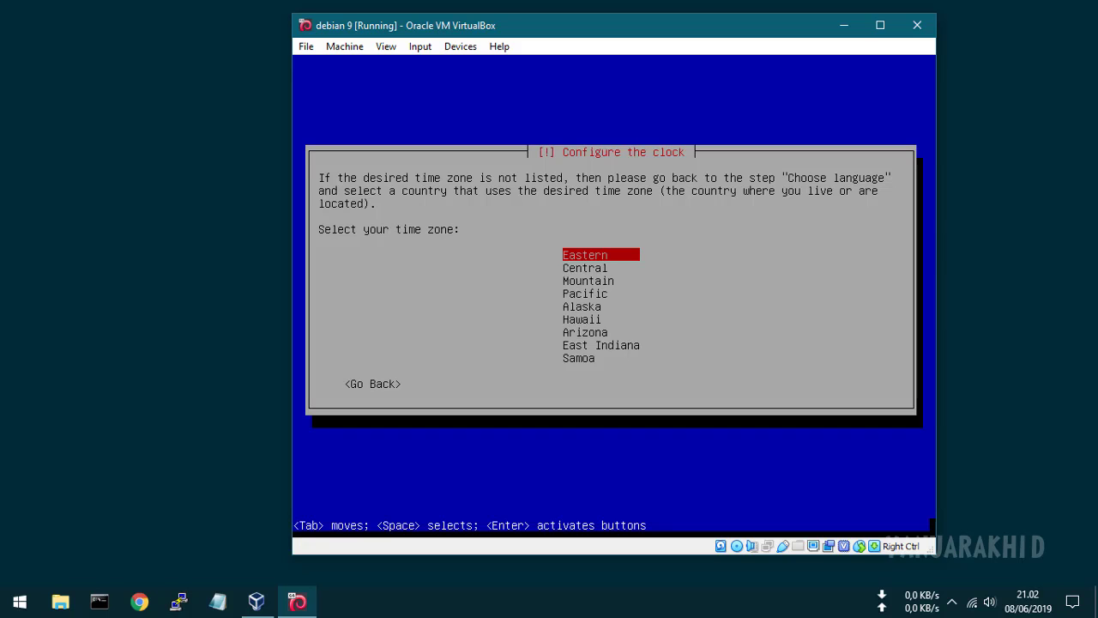
# Step: Select Eastern as the clock time zone
pyautogui.press('Return')
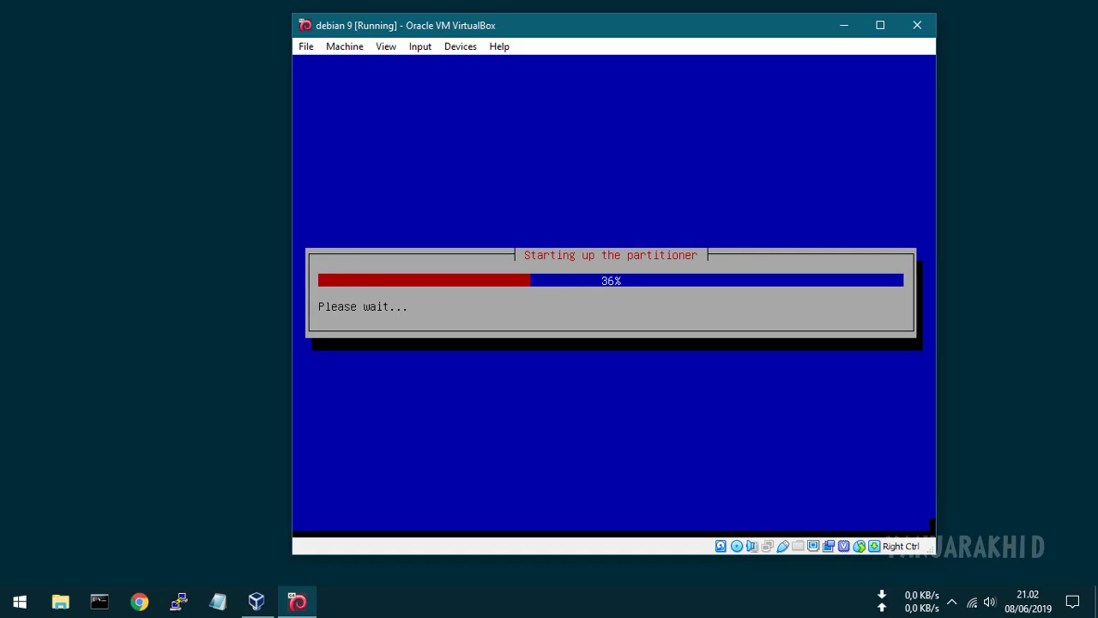
# Step: Guided-partition the entire 10.7 GB disk into ext4 root and swap, and write the changes
pyautogui.press('Down')
pyautogui.press('Down')
pyautogui.press('Down')
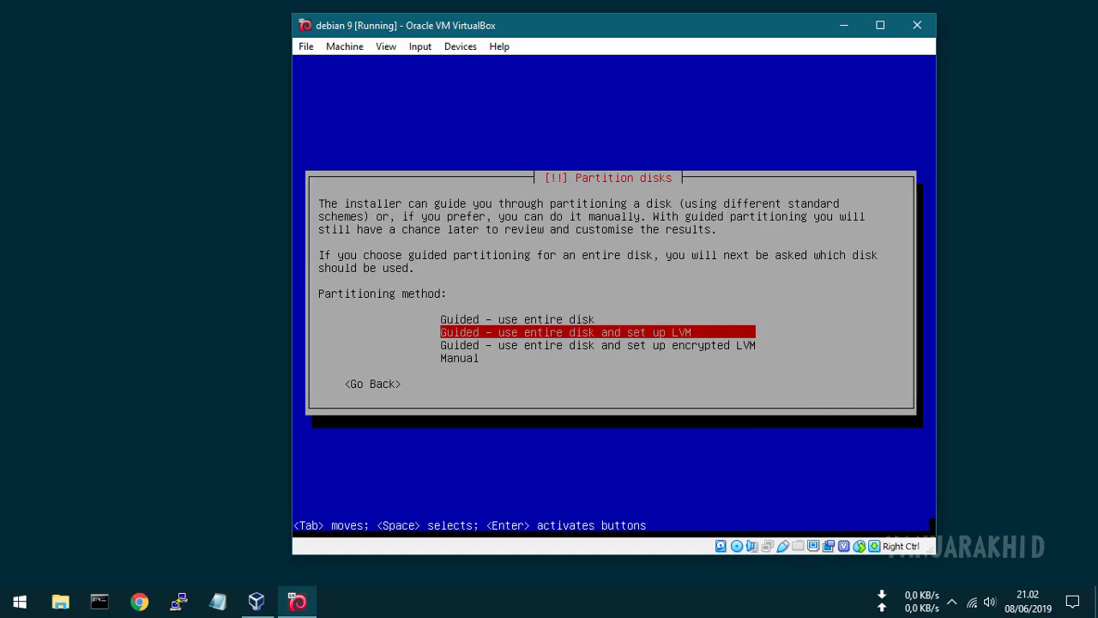
pyautogui.press('Up')
pyautogui.press('Up')
pyautogui.press('Up')
pyautogui.press('Return')
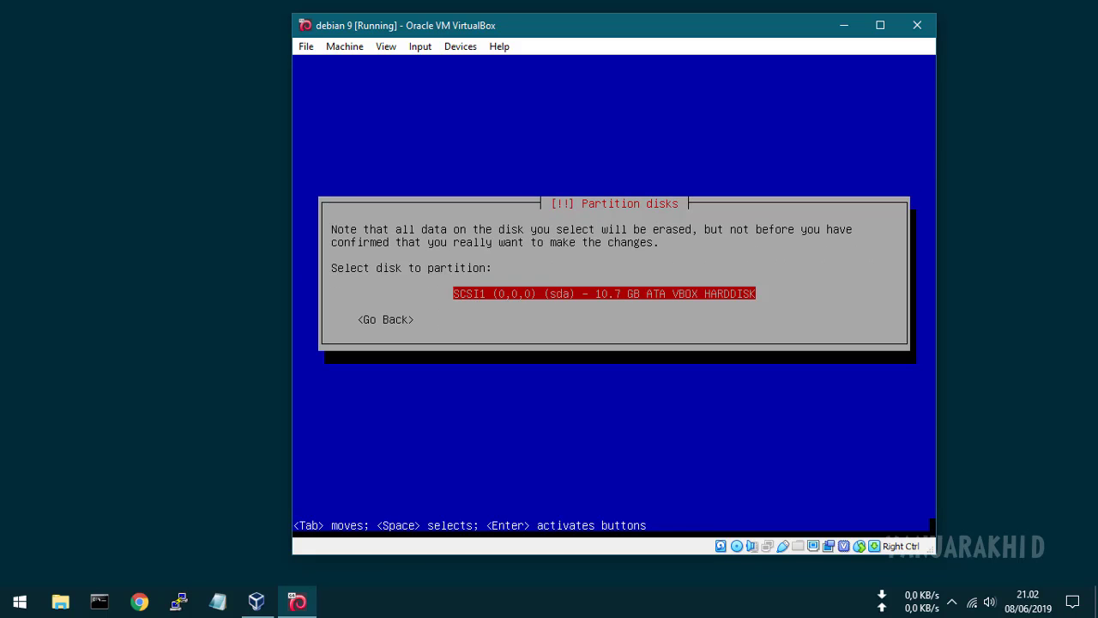
pyautogui.press('Return')
pyautogui.press('Return')
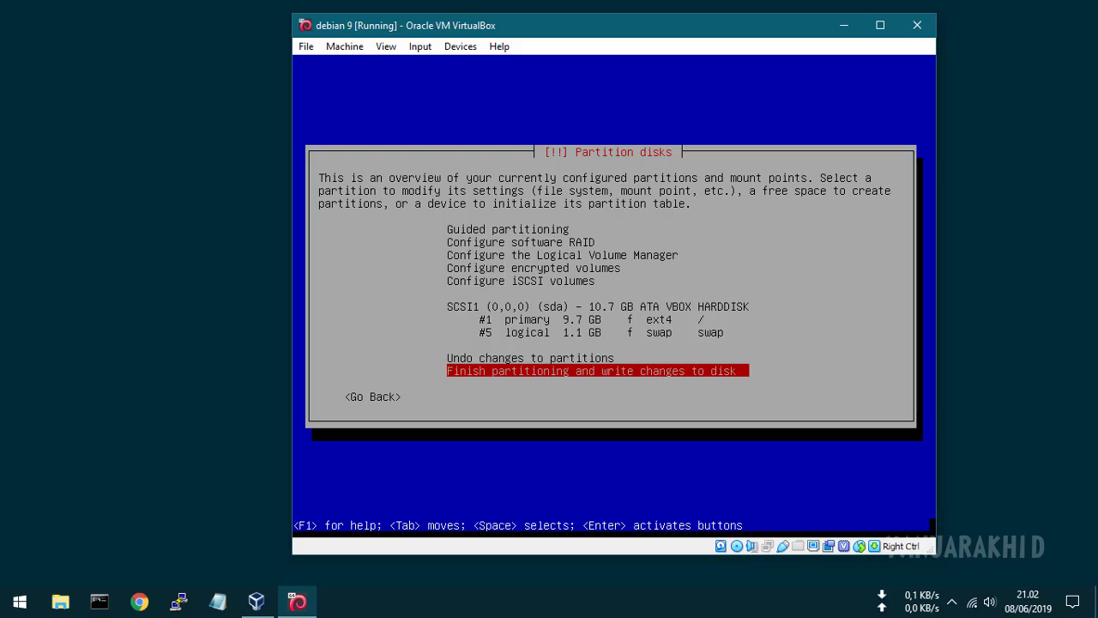
pyautogui.press('Return')
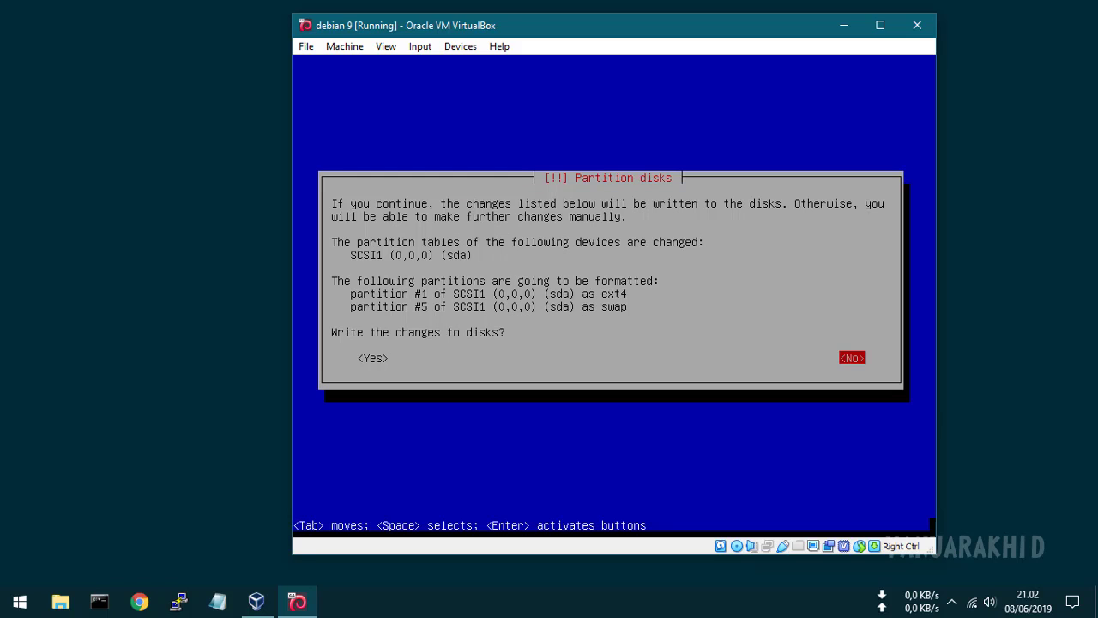
pyautogui.press('Tab')
pyautogui.press('Return')
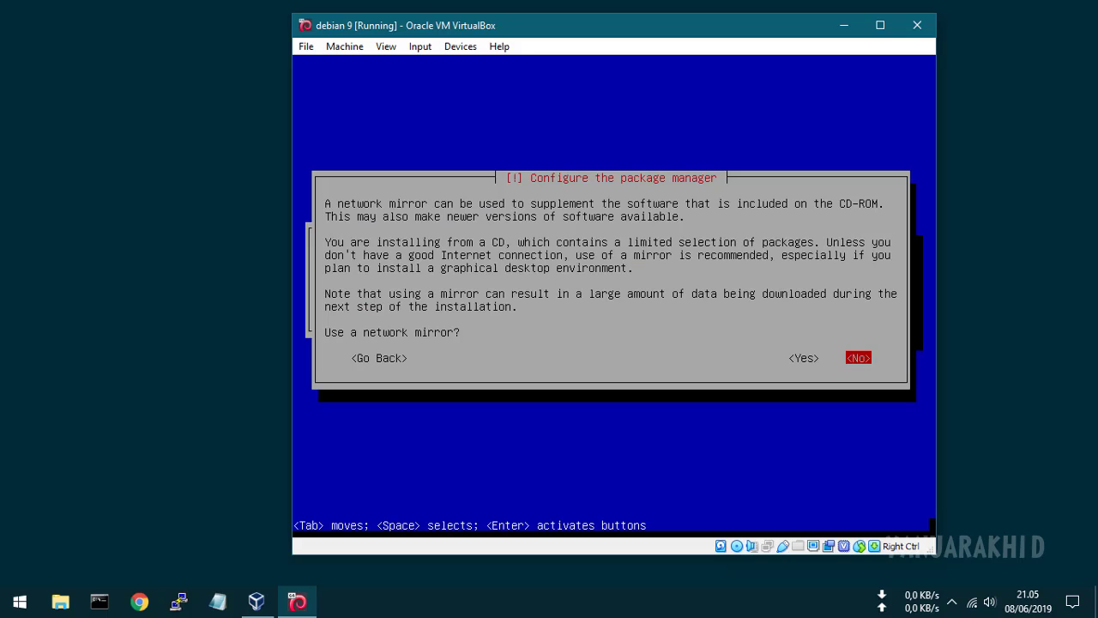
# Step: Answer No to using a network mirror
pyautogui.press('Left')
pyautogui.press('Right')
pyautogui.press('Return')
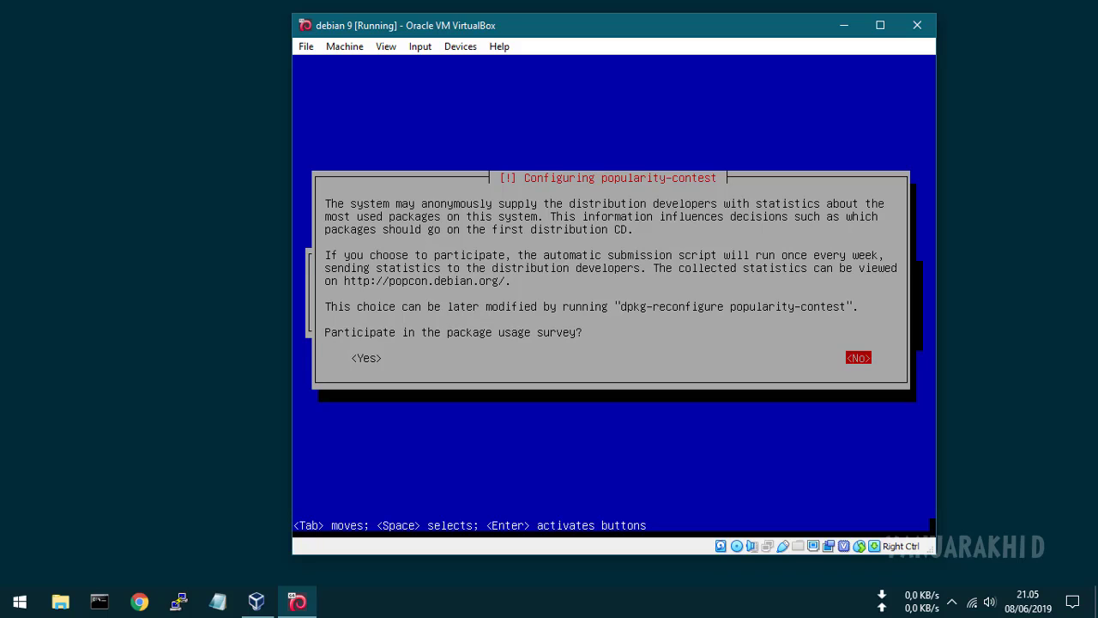
# Step: Answer No to the popularity-contest package usage survey
pyautogui.press('Left')
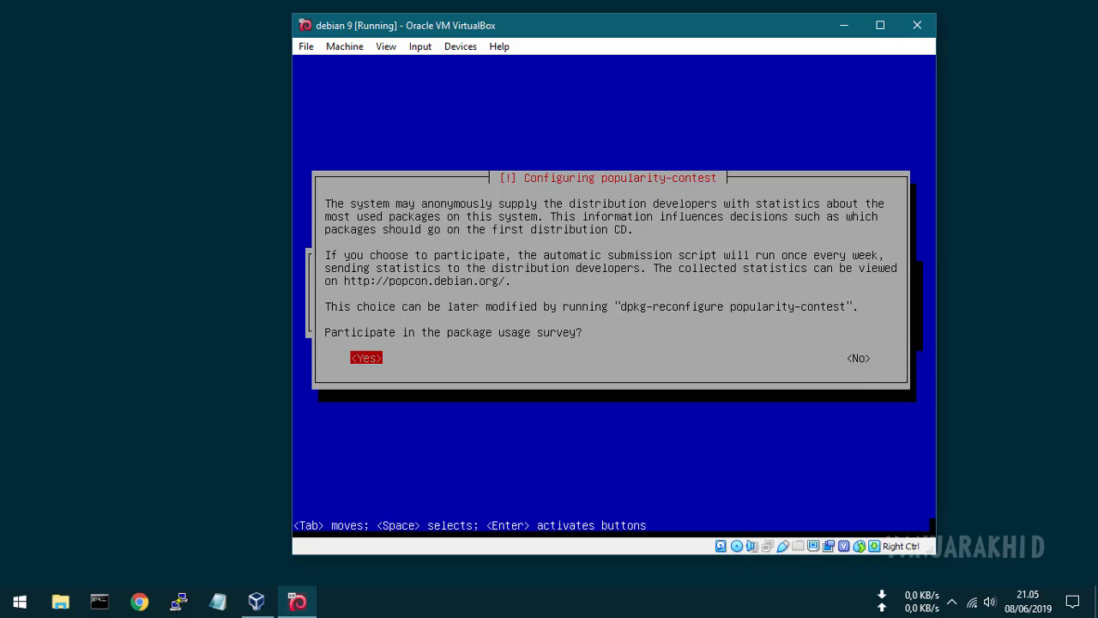
pyautogui.press('Right')
pyautogui.press('Return')
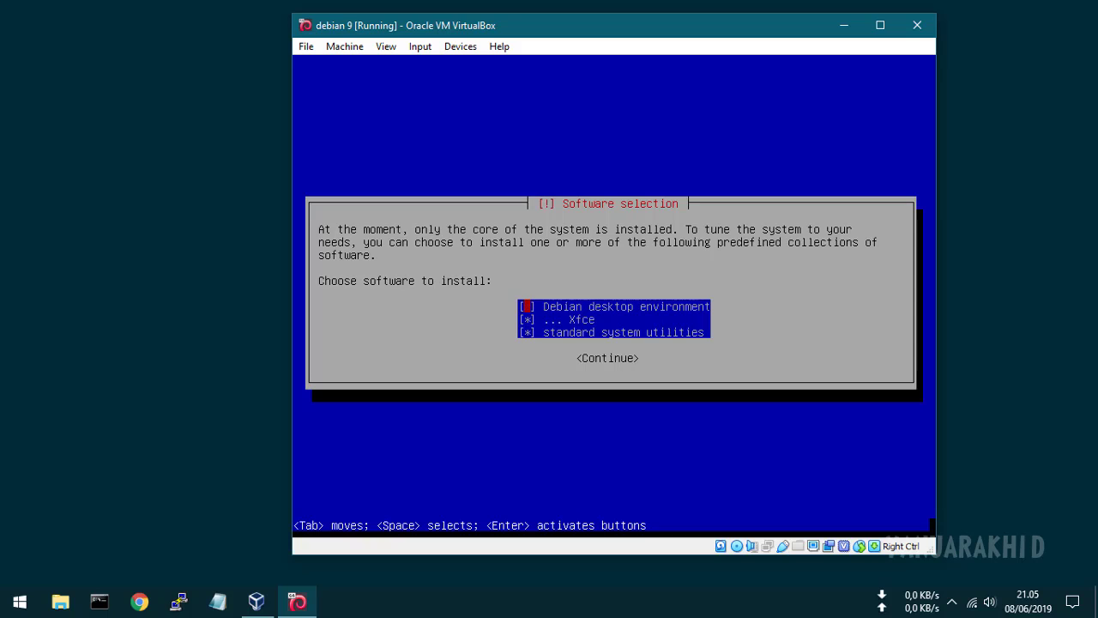
# Step: Confirm the software selection list and begin installing the chosen packages
pyautogui.press('Down')
pyautogui.press('Tab')
pyautogui.press('Return')
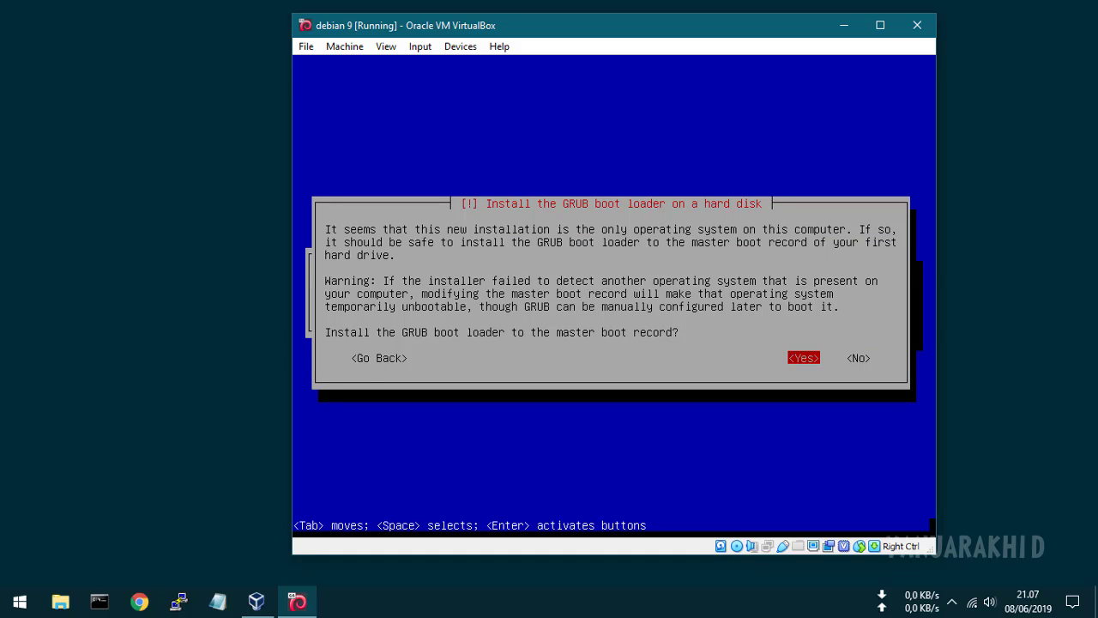
# Step: Install the GRUB boot loader to the master boot record on /dev/sda
pyautogui.press('Return')
pyautogui.press('Down')
pyautogui.press('Return')
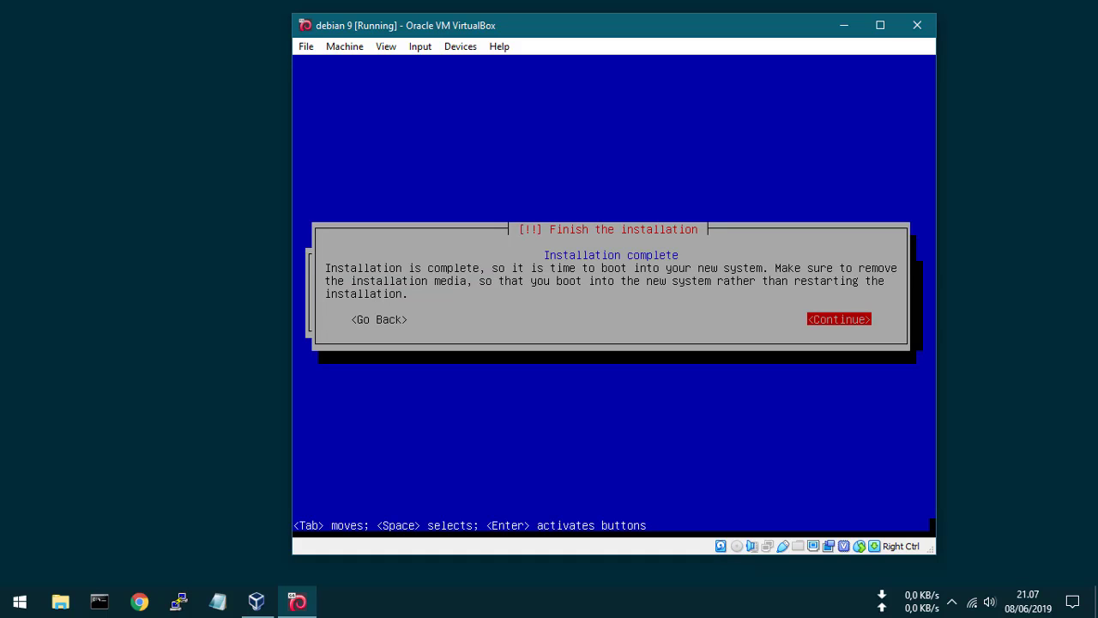
# Step: Confirm Installation complete so the VM reboots into the new Debian 9 system
pyautogui.press('Return')
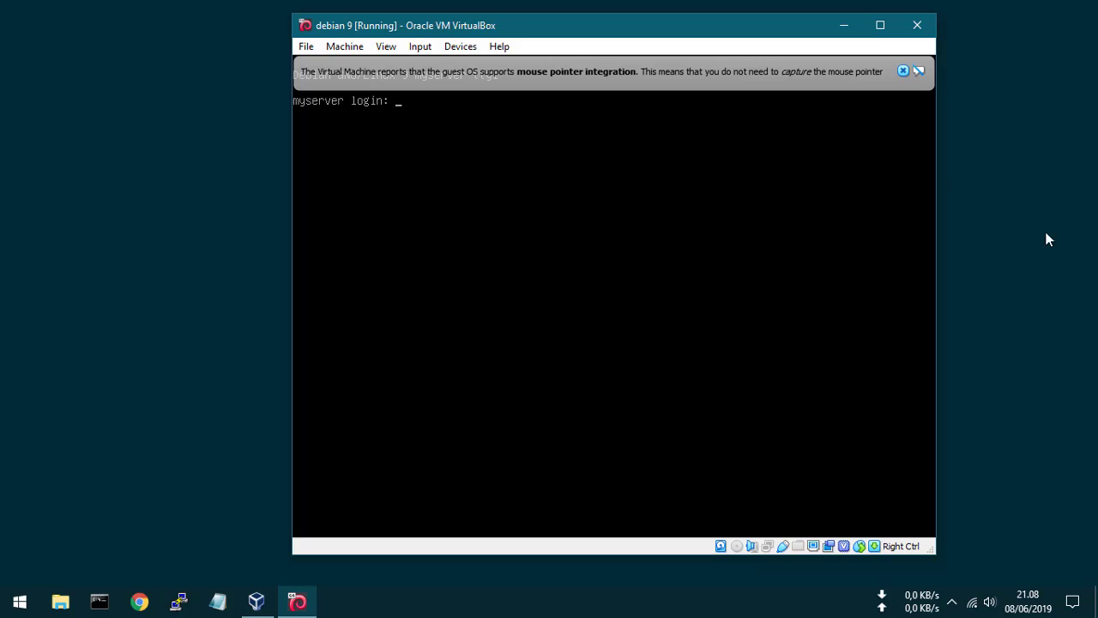
# Step: Dismiss the mouse integration notice, log in as root, and enter the comment #DONE at the shell
pyautogui.click(897, 71)
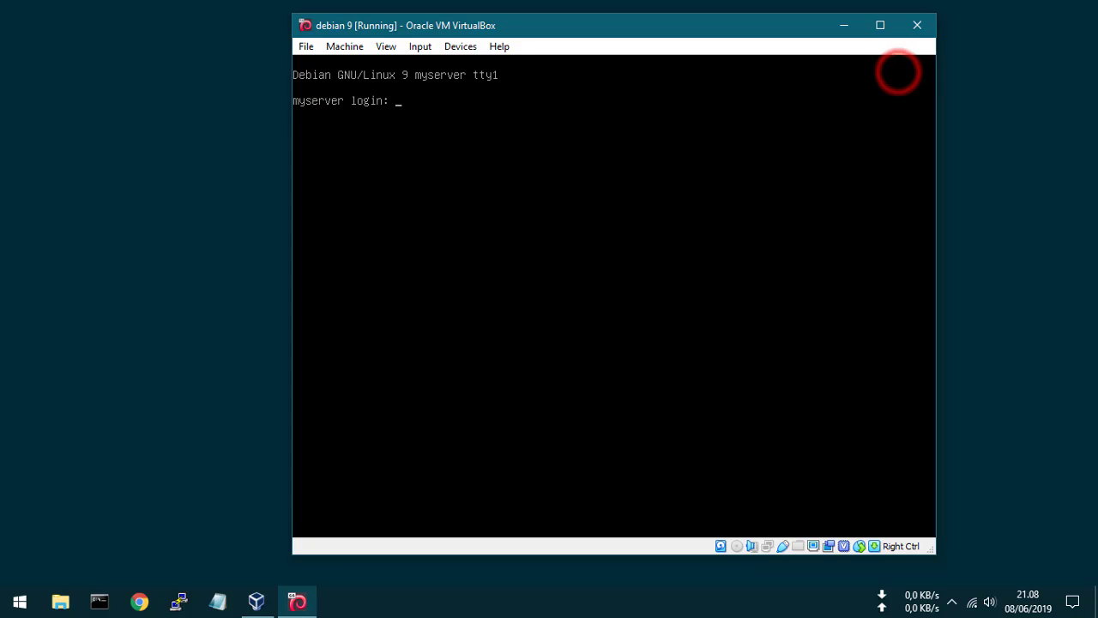
pyautogui.click(571, 147)
pyautogui.write('r')
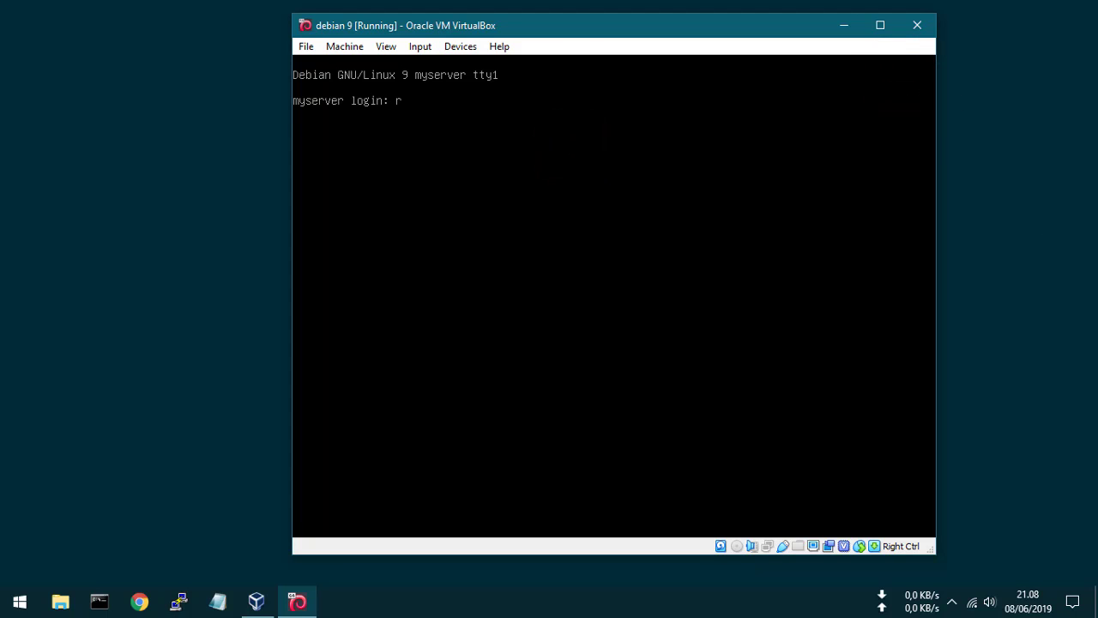
pyautogui.write('oot')
pyautogui.press('Return')
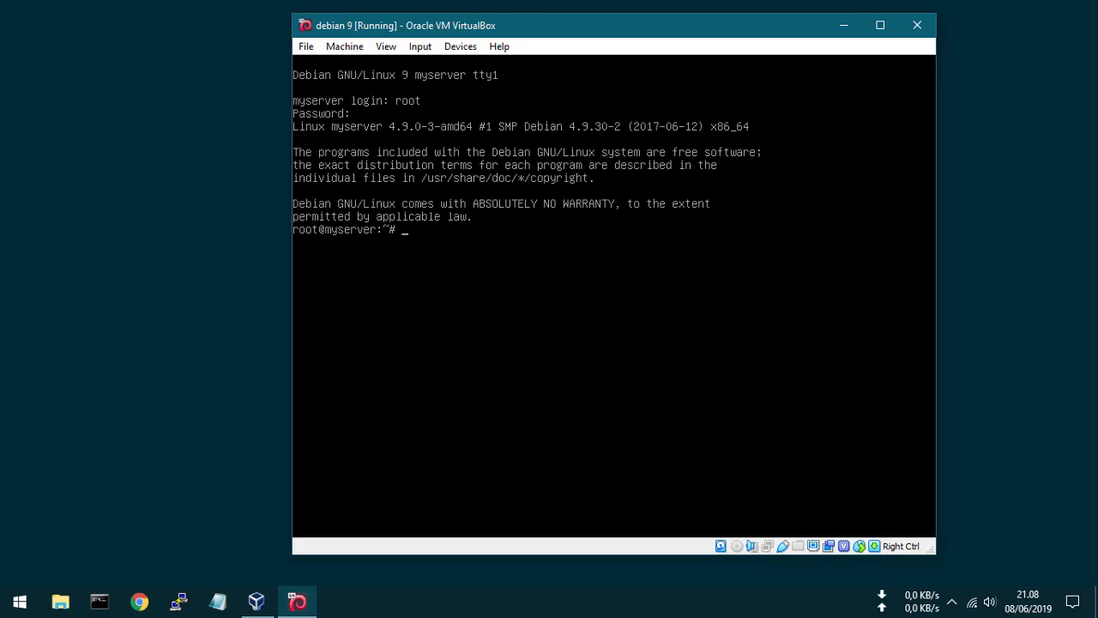
pyautogui.write('#DONE')
pyautogui.press('Return')
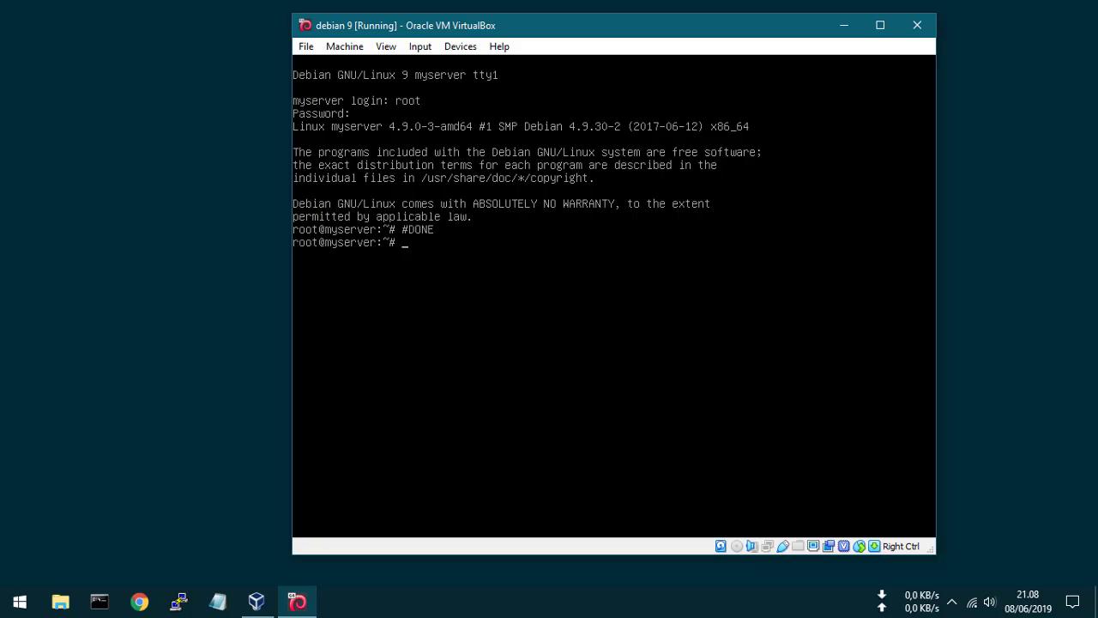